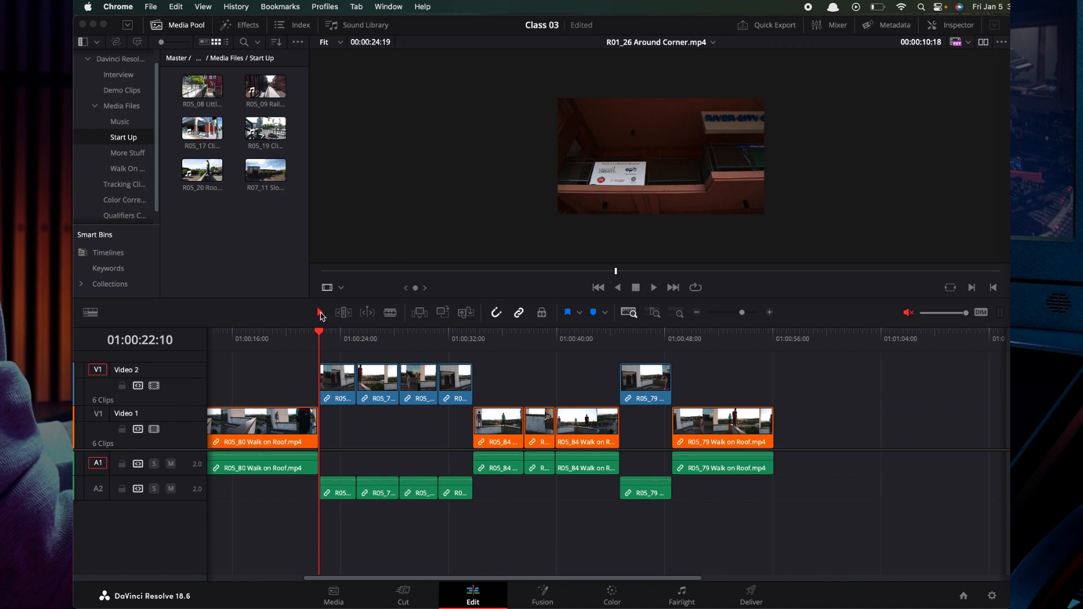
Switch to Trim Edit mode, enable dynamic trimming and try its modes, and return to Selection mode.
click(344, 313)
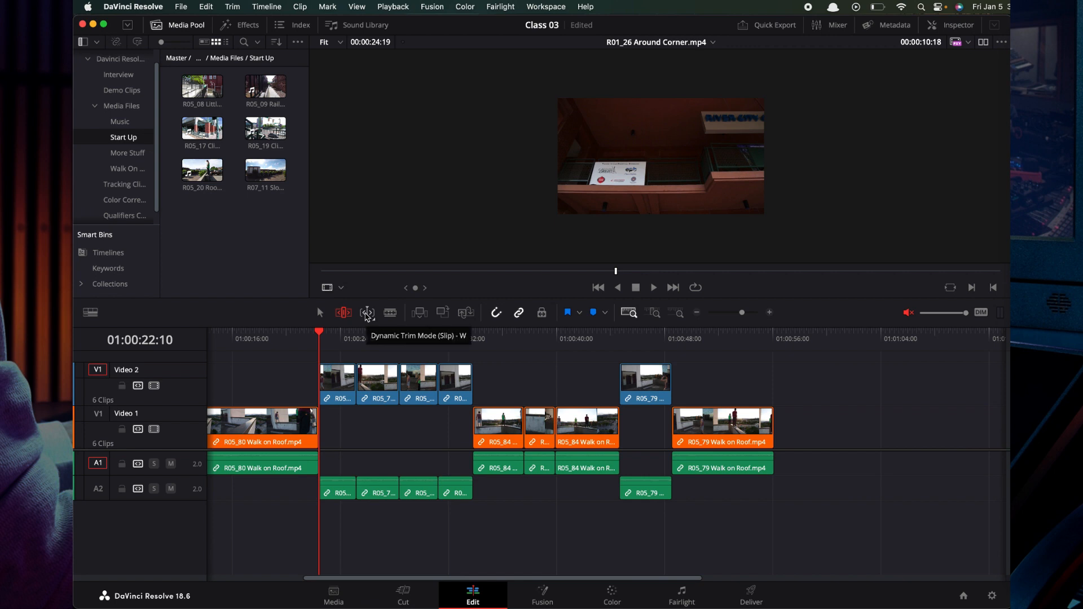
click(367, 314)
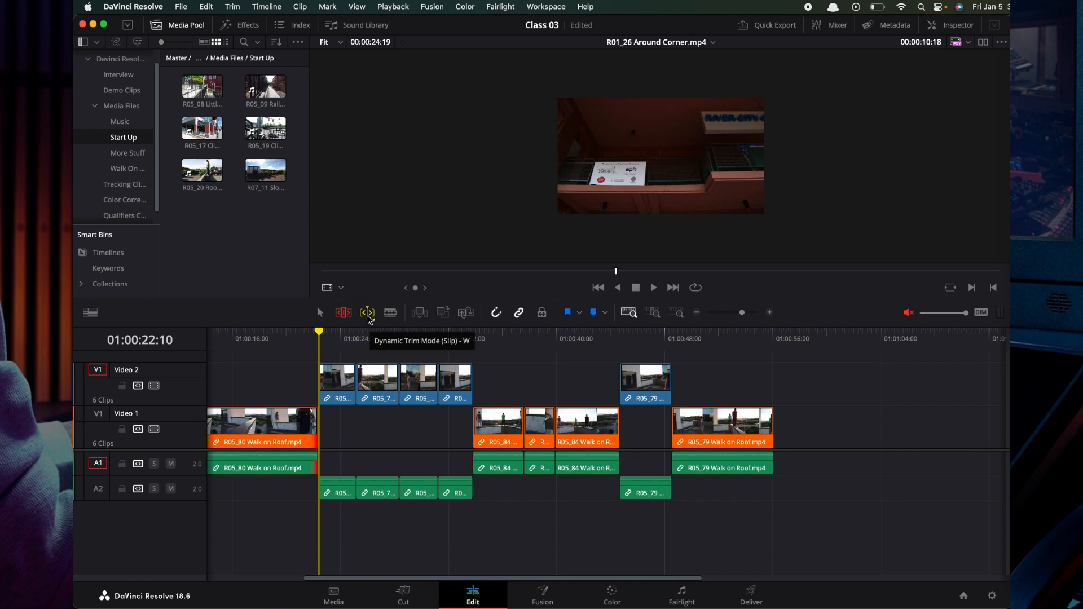
click(368, 317)
click(370, 318)
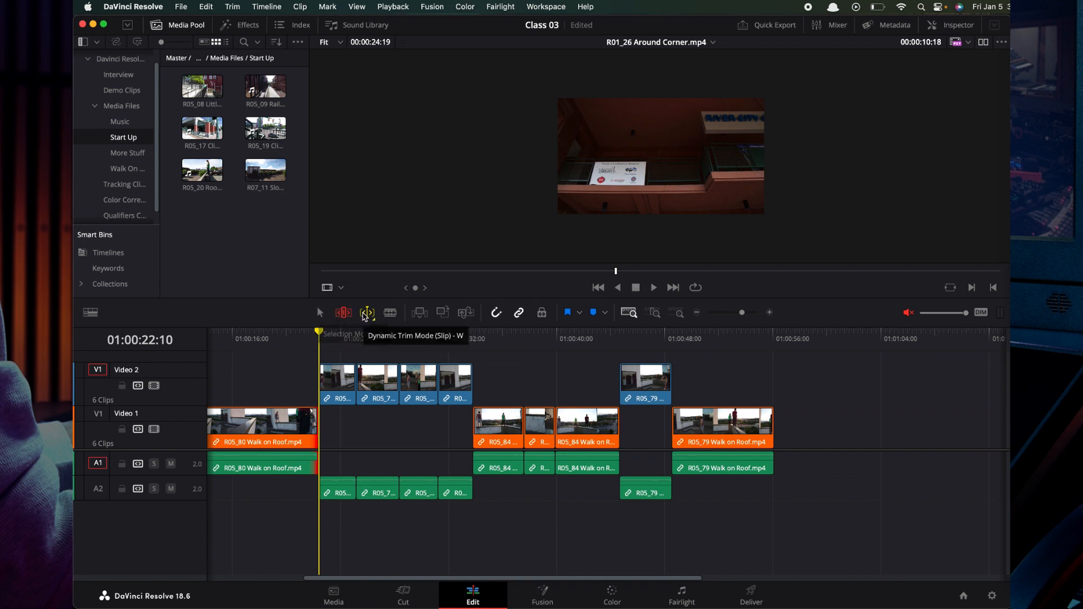
click(322, 313)
key(b)
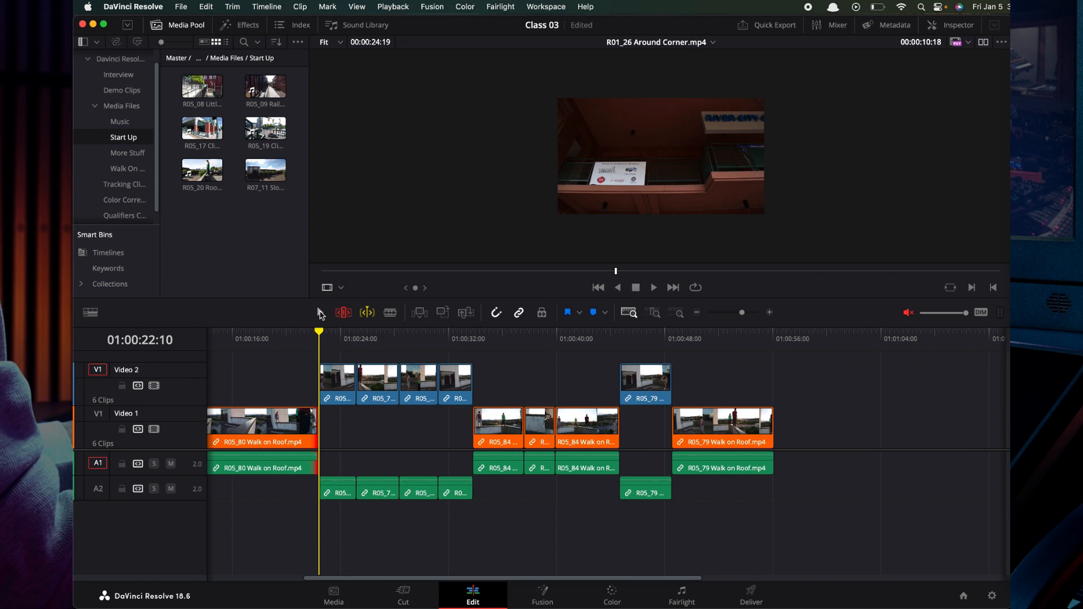
click(320, 314)
Move the playhead to the end of the last clip on Video 1 and turn dynamic trimming off.
click(676, 410)
drag(676, 410, 768, 420)
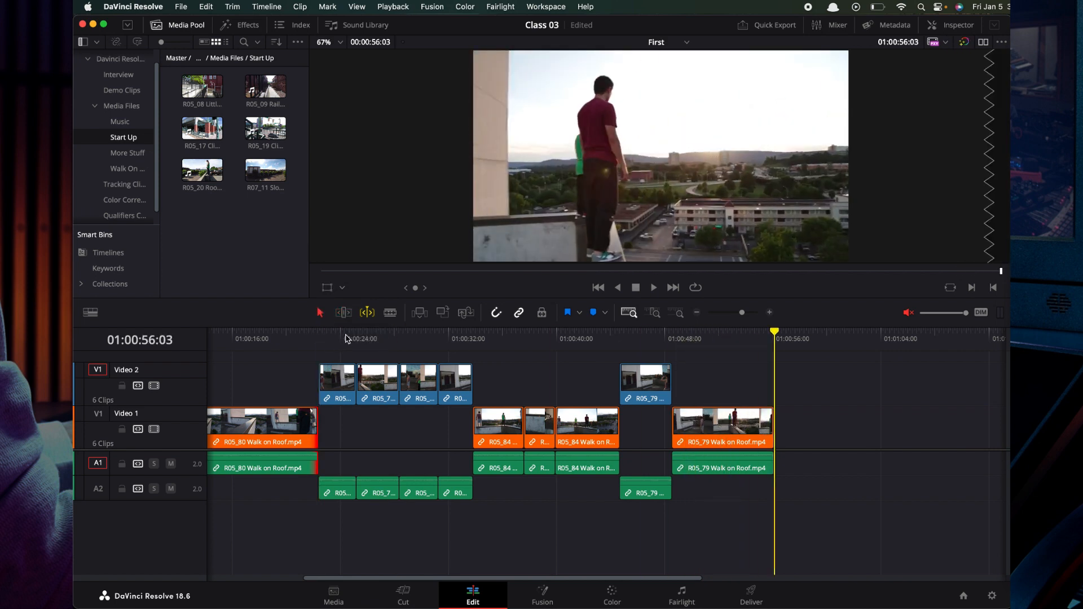
click(368, 312)
Add the R05_17 Climb Wall clip to Video 1 after the last clip, leaving a gap, and scrub into it.
scroll(664, 438, right, 5)
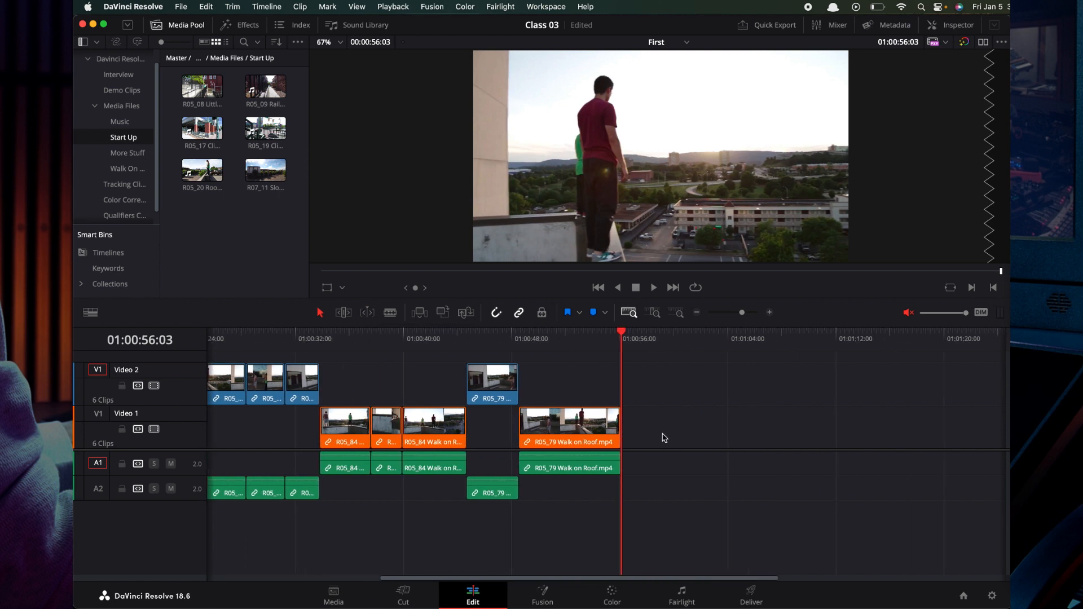
scroll(664, 438, right, 2)
drag(202, 130, 598, 427)
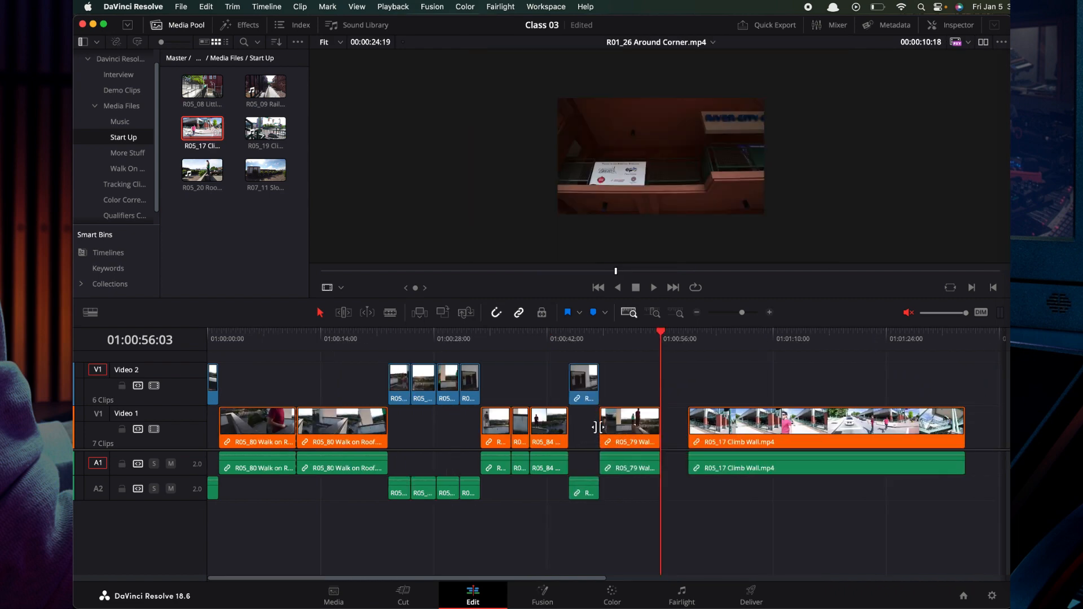
drag(701, 342, 748, 364)
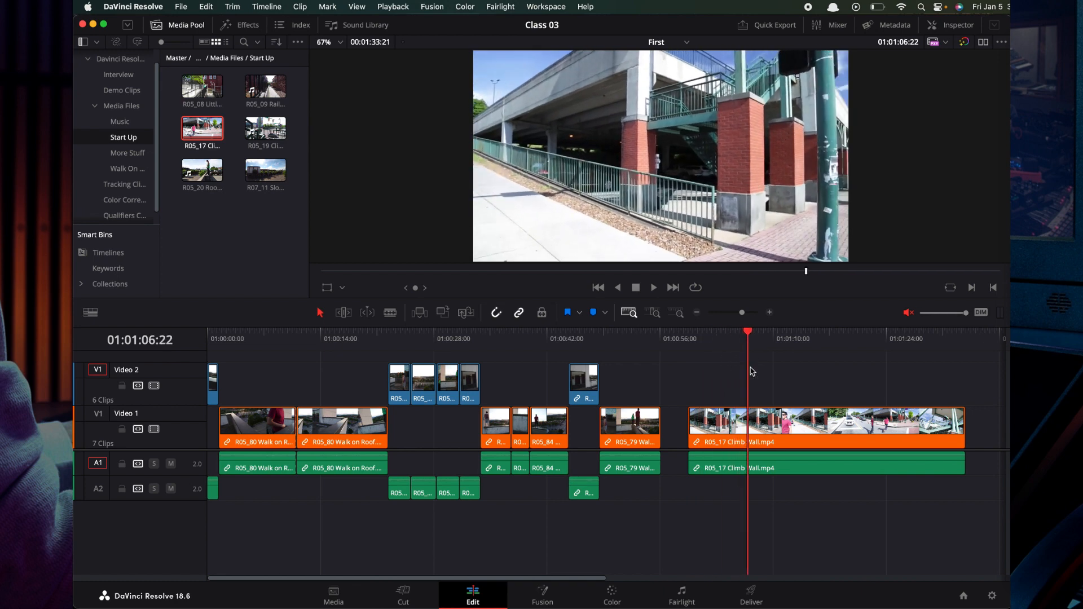
Select the R05_17 Climb Wall clip and enable dynamic trimming with the playhead at the clip's start, 01:00:59:13.
click(827, 429)
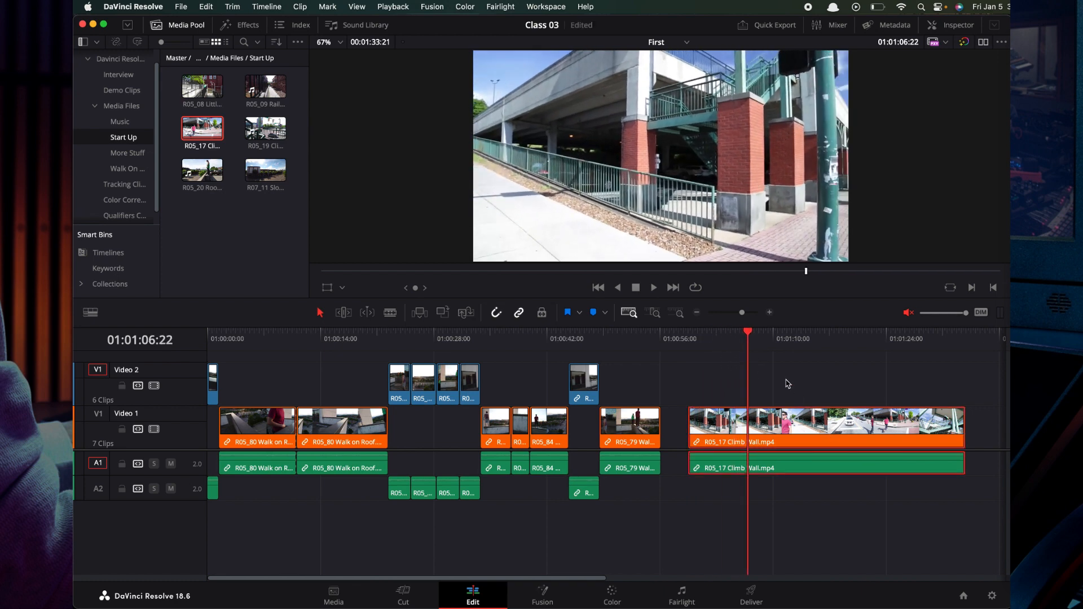
key(w)
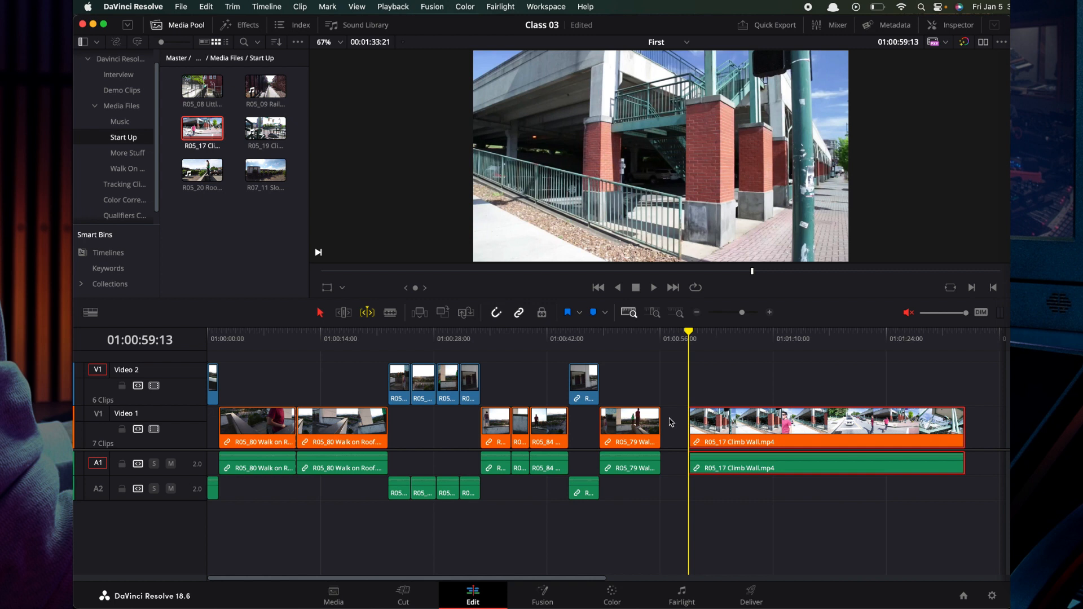
scroll(700, 439, right, 10)
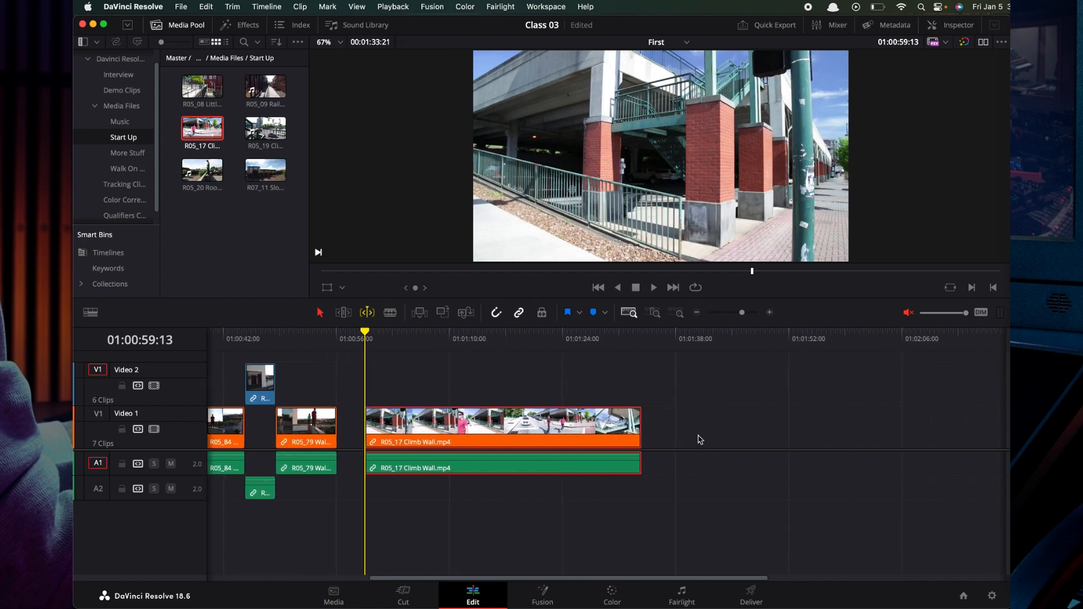
scroll(700, 440, right, 2)
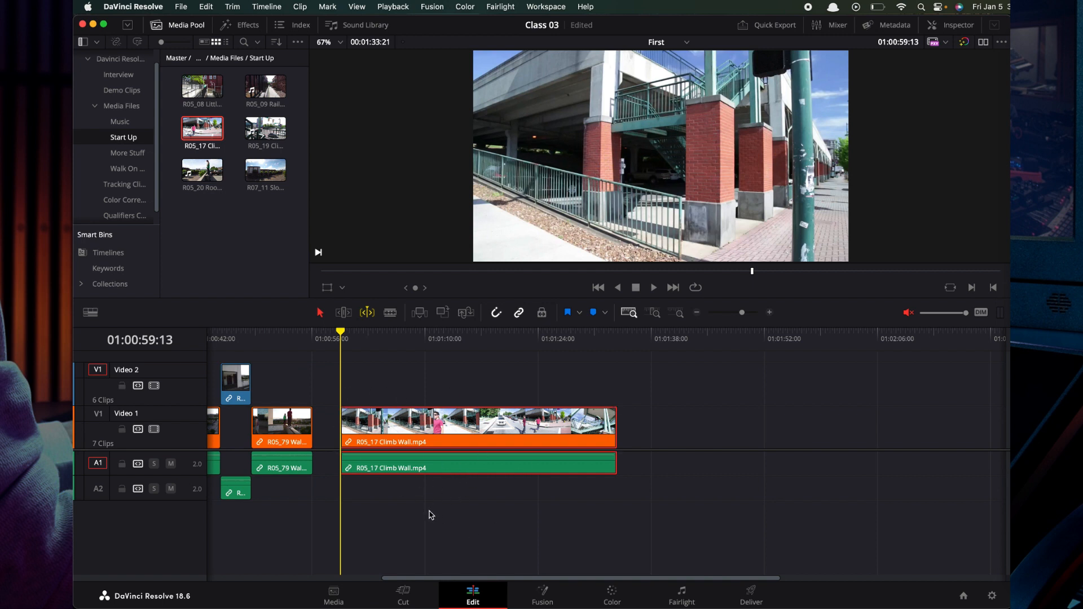
Nudge the selected R05_17 Climb Wall clip repeatedly in large steps to a later position on Video 1.
key(shift+period)
key(shift+period)
key(shift+period)
key(shift+period)
key(shift+period)
key(shift+period)
key(shift+period)
key(shift+period)
key(shift+period)
key(shift+period)
key(shift+period)
key(shift+period)
key(shift+period)
key(shift+period)
key(shift+period)
key(shift+period)
key(shift+period)
key(shift+period)
key(shift+period)
key(shift+period)
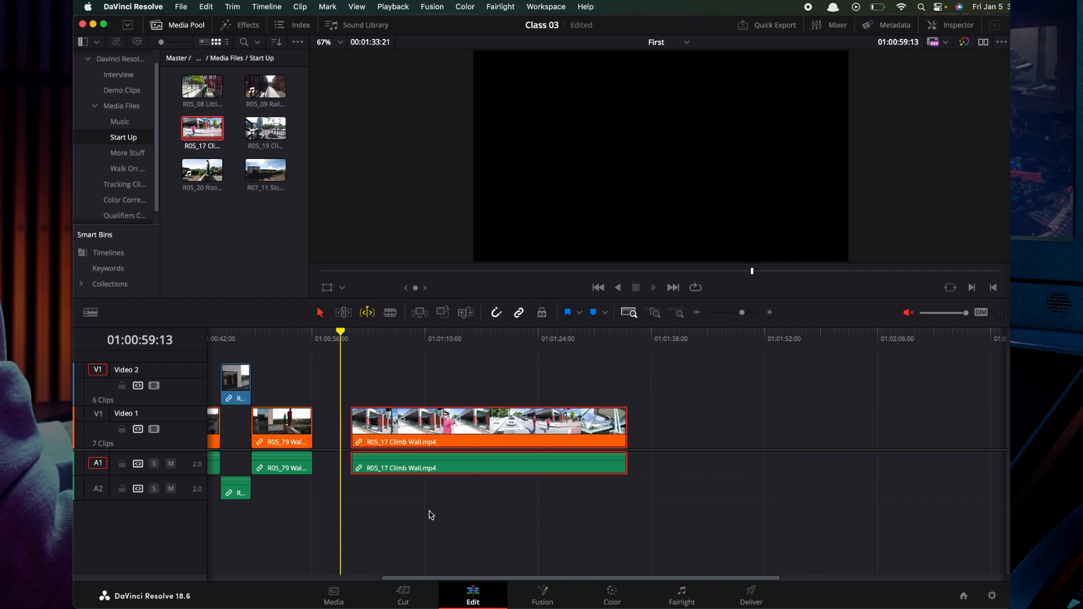
key(shift+period)
key(shift+period)
key(shift+period)
key(shift+period)
key(shift+period)
key(shift+period)
key(shift+period)
key(shift+period)
key(shift+period)
key(shift+period)
key(shift+period)
key(shift+period)
key(shift+period)
key(shift+period)
key(shift+period)
key(shift+period)
key(shift+period)
key(shift+period)
key(shift+period)
key(shift+period)
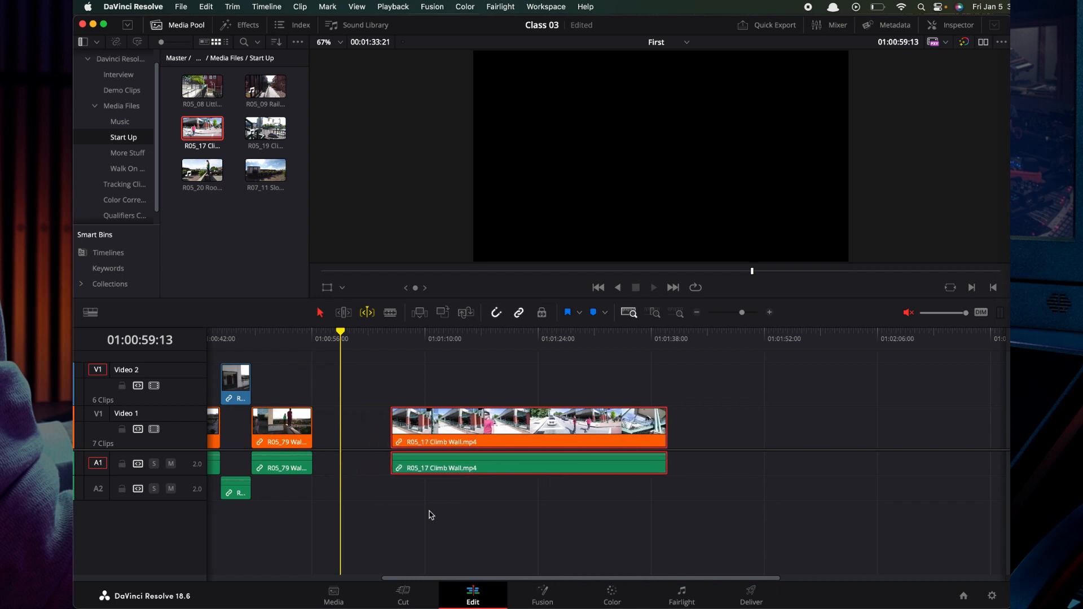
key(shift+period)
key(shift+period)
key(shift+period)
key(shift+period)
key(shift+period)
key(shift+period)
key(shift+period)
key(shift+period)
key(shift+period)
key(shift+period)
key(shift+period)
key(shift+period)
key(shift+period)
key(shift+period)
key(shift+period)
key(shift+period)
key(shift+period)
key(shift+period)
key(shift+period)
key(shift+period)
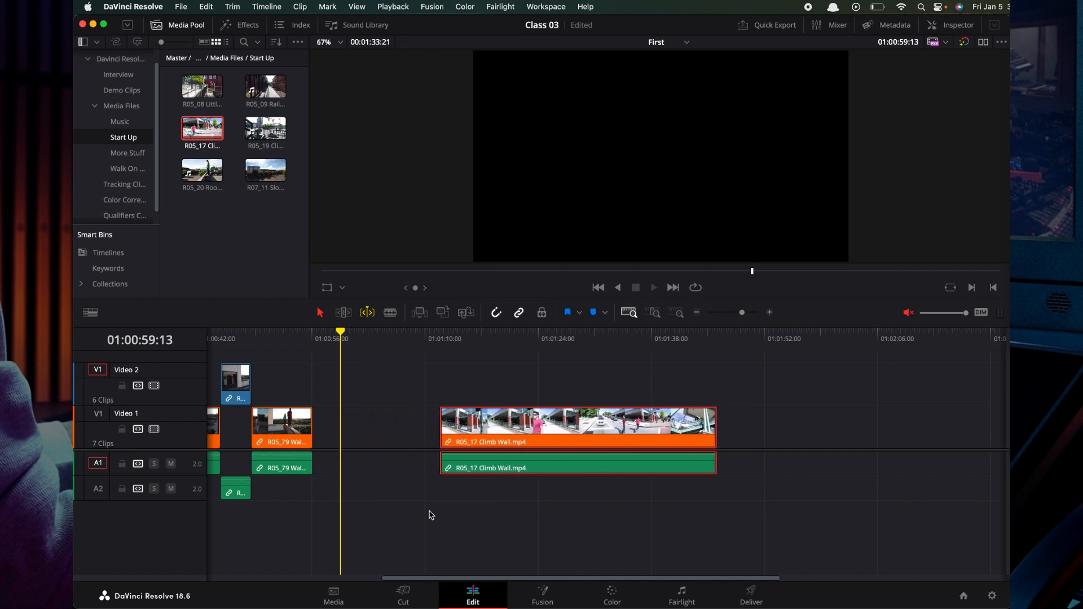
key(shift+period)
key(shift+period)
key(shift+period)
key(shift+period)
key(shift+period)
key(shift+period)
key(shift+period)
key(shift+period)
key(shift+period)
key(shift+period)
key(shift+period)
key(shift+period)
key(shift+period)
key(shift+period)
key(shift+period)
key(shift+period)
key(shift+period)
key(shift+period)
key(shift+period)
key(shift+period)
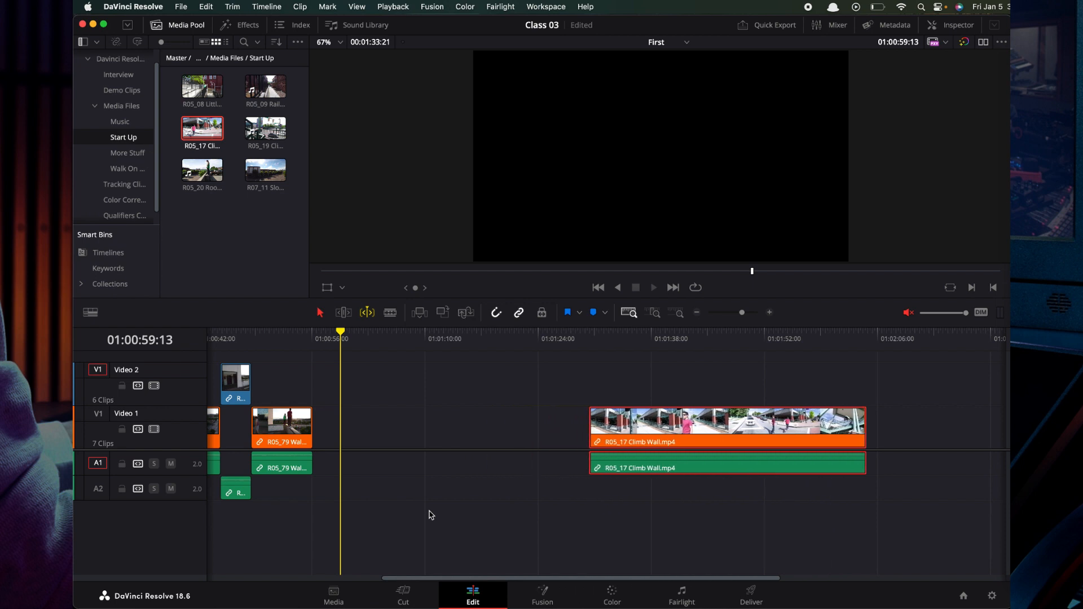
Move the R05_17 Climb Wall clip back so it starts at the playhead at 01:00:59:13.
key(super+minus)
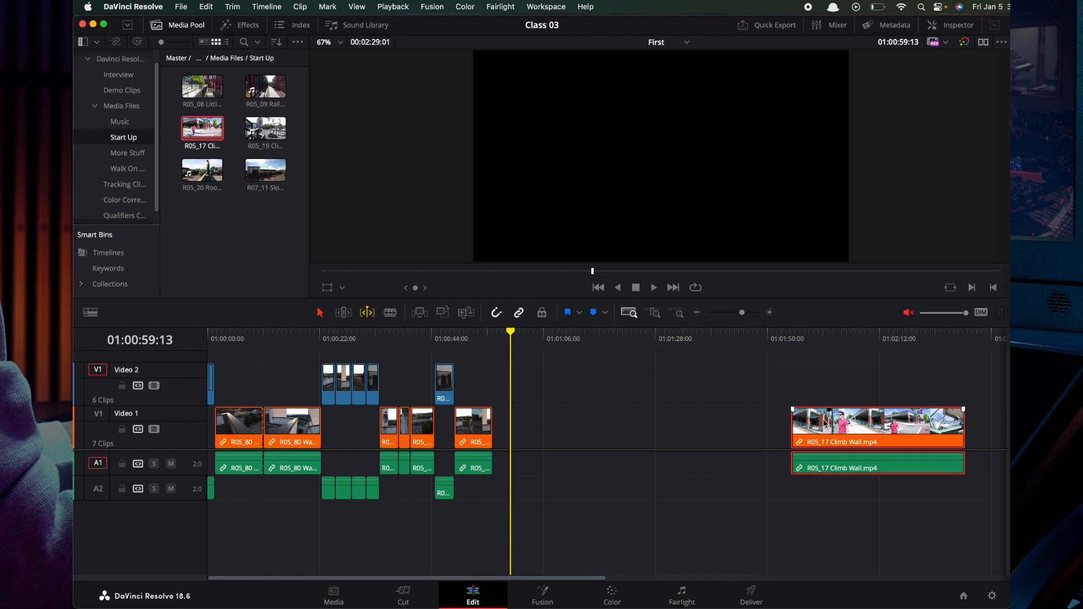
drag(825, 422, 544, 423)
key(super+equal)
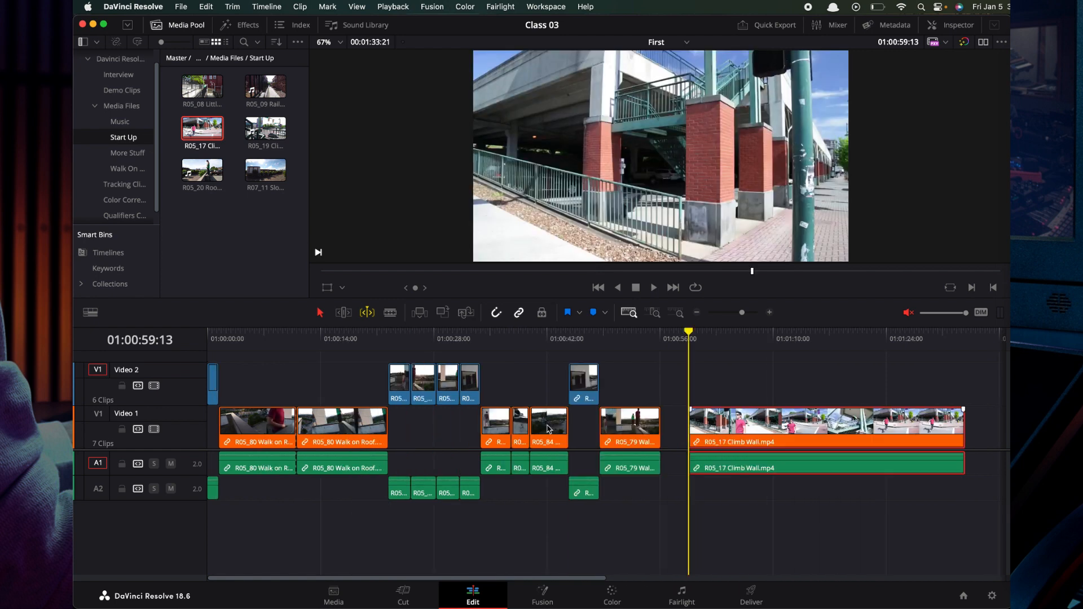
Select the start edit point of the R05_17 Climb Wall clip and trim it frame by frame to 01:00:59:20.
scroll(694, 434, right, 10)
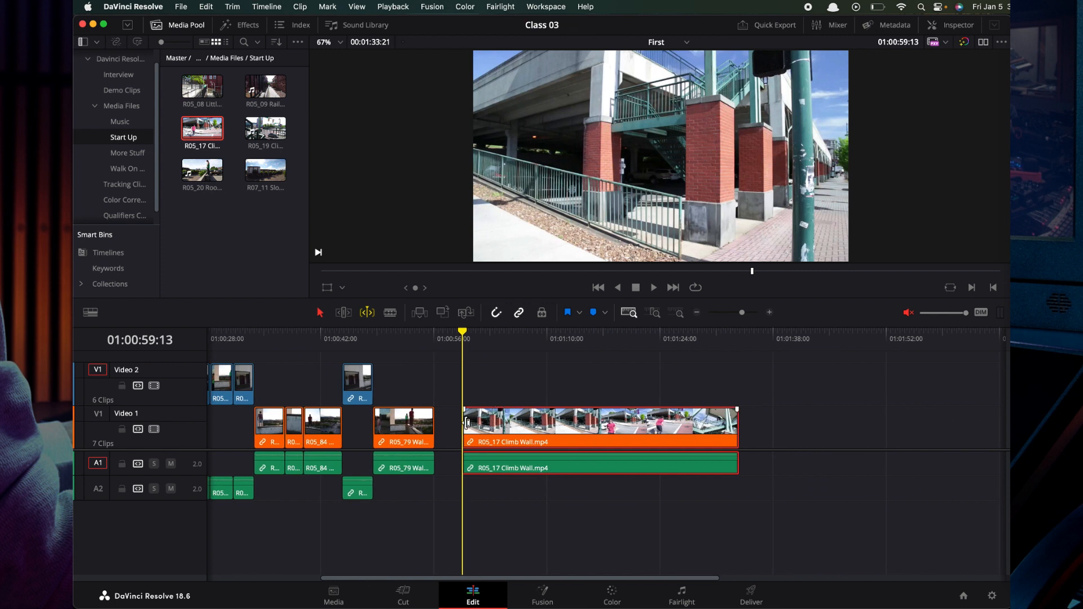
click(467, 422)
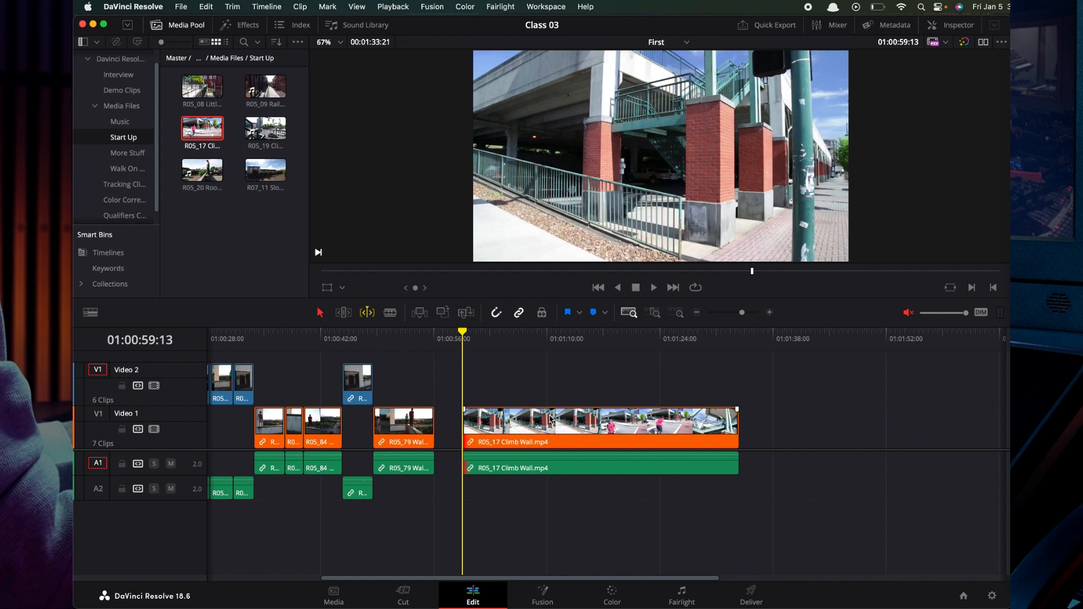
key(period)
key(period)
key(period)
key(period)
key(period)
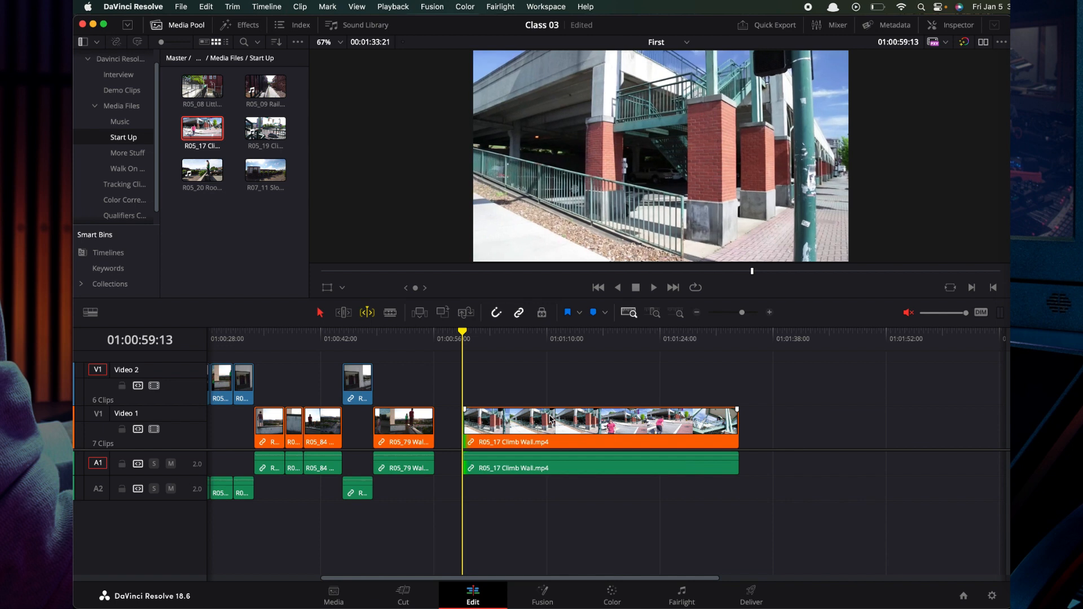
key(period)
key(period)
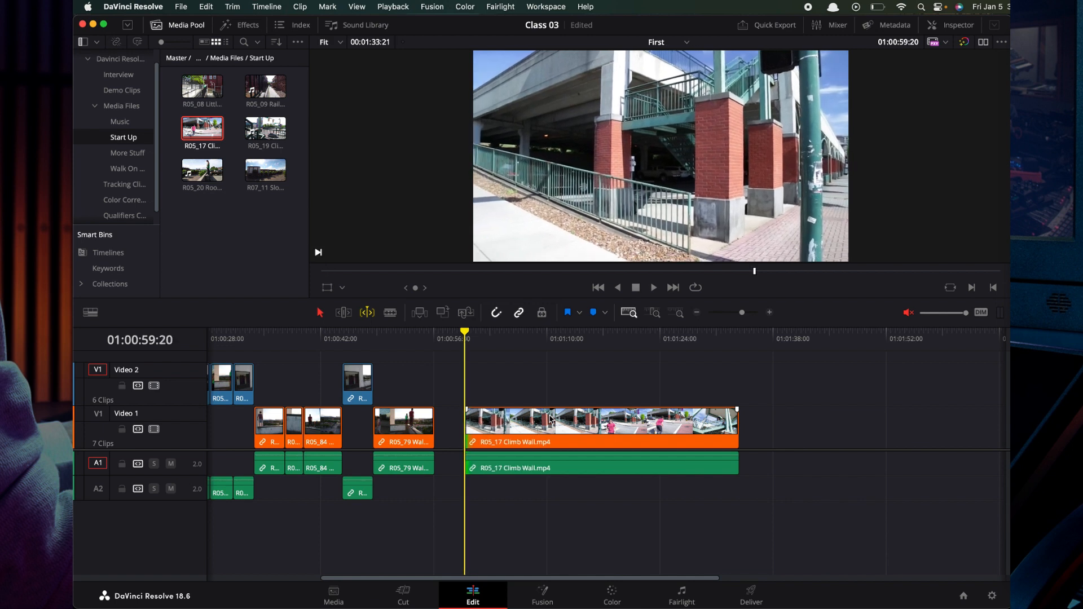
Dynamically trim the start of the R05_17 Climb Wall clip forward during playback to 01:01:22:14 and save the project.
key(k+l)
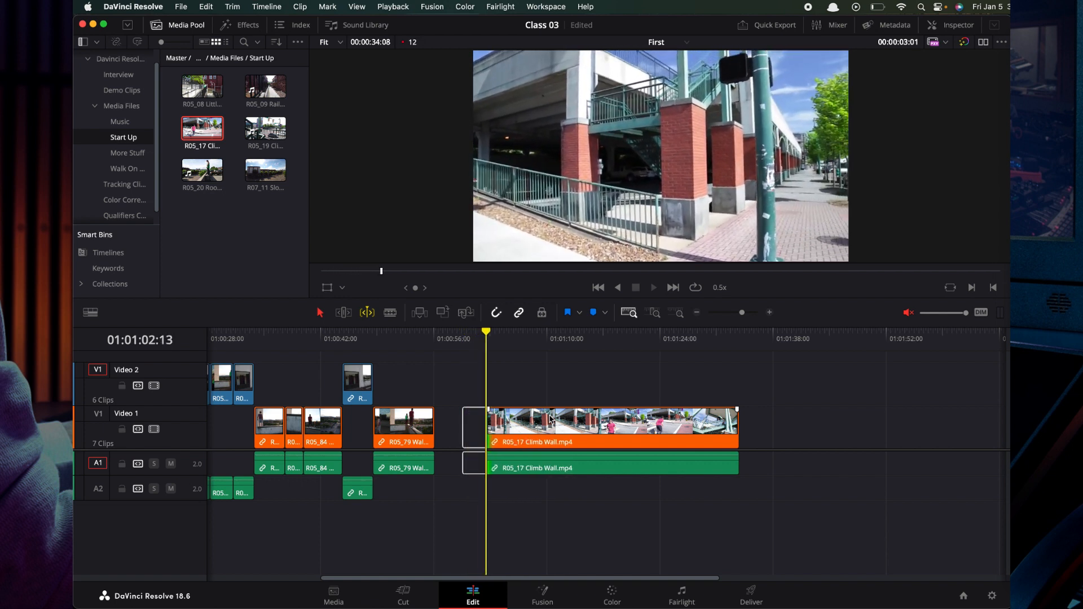
key(k)
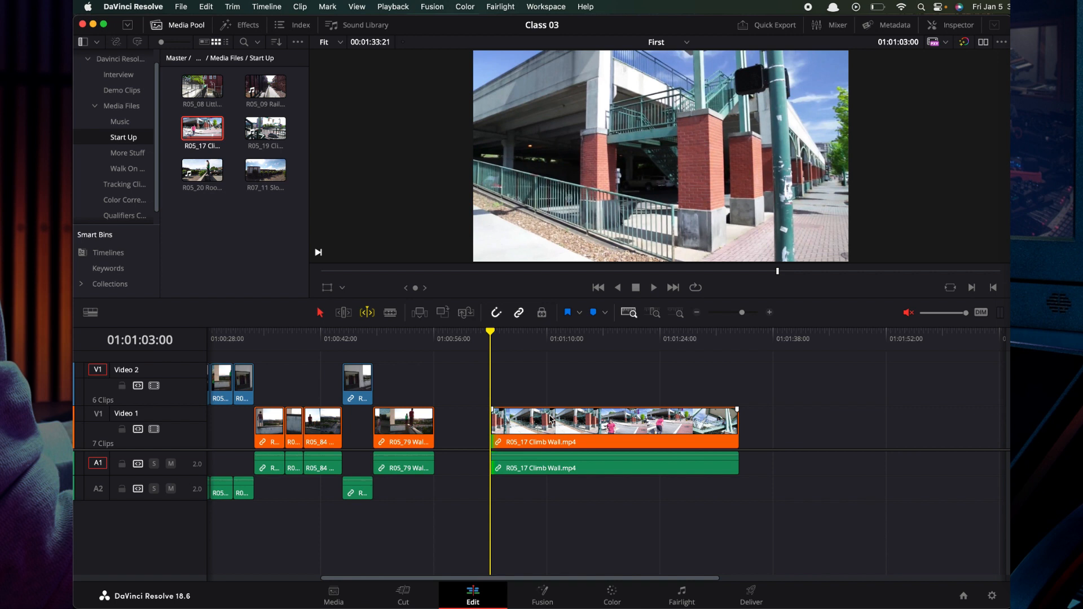
key(l)
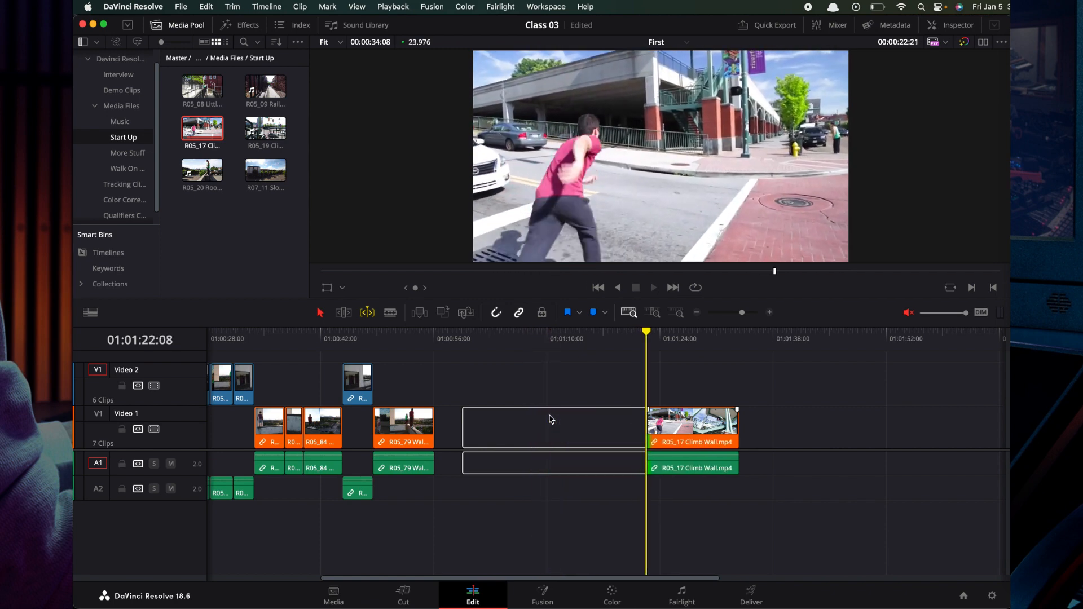
key(space)
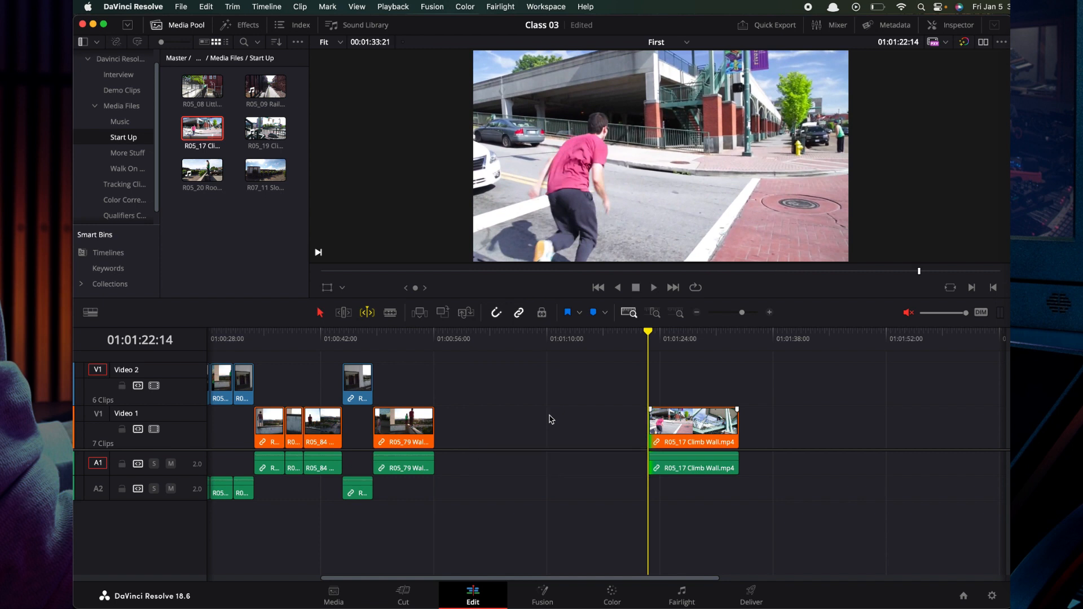
key(super+s)
Select the end edit point of the R05_17 Climb Wall clip and trim it back frame by frame to about 01:01:33:12.
click(715, 432)
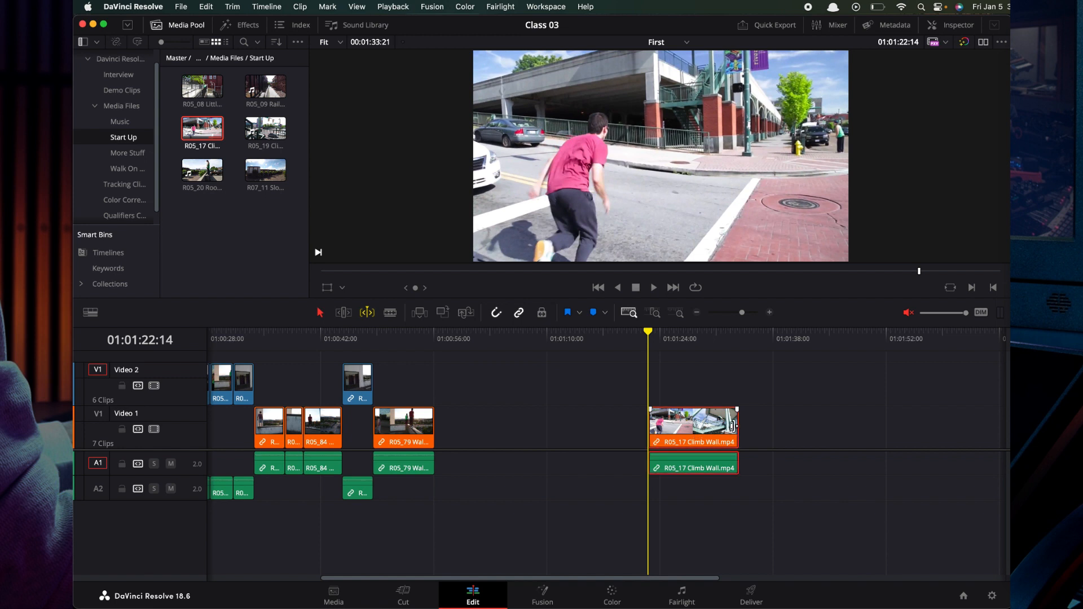
click(734, 427)
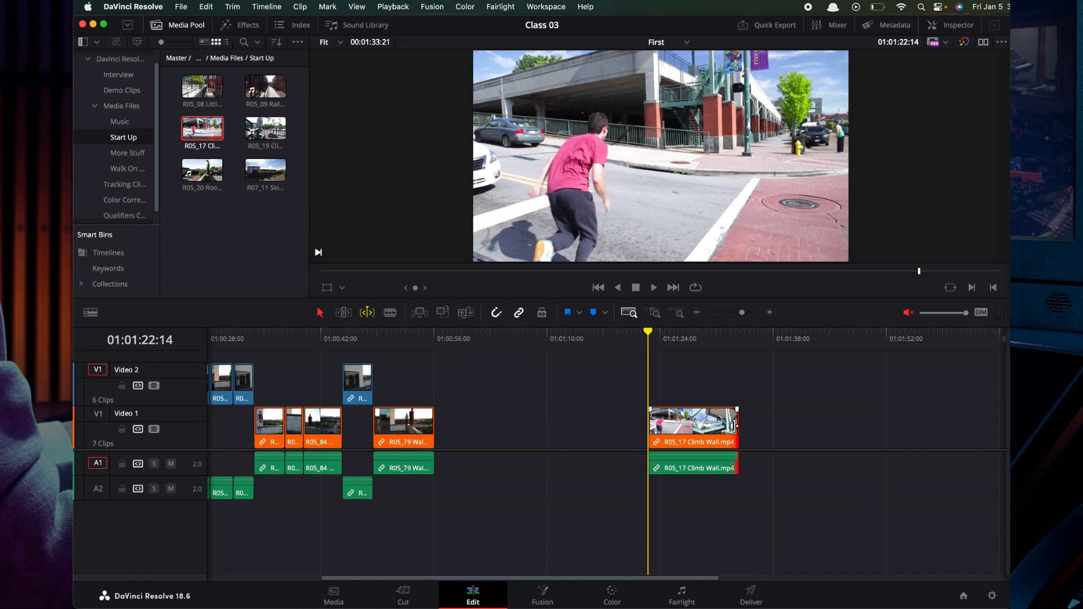
key(comma)
key(comma)
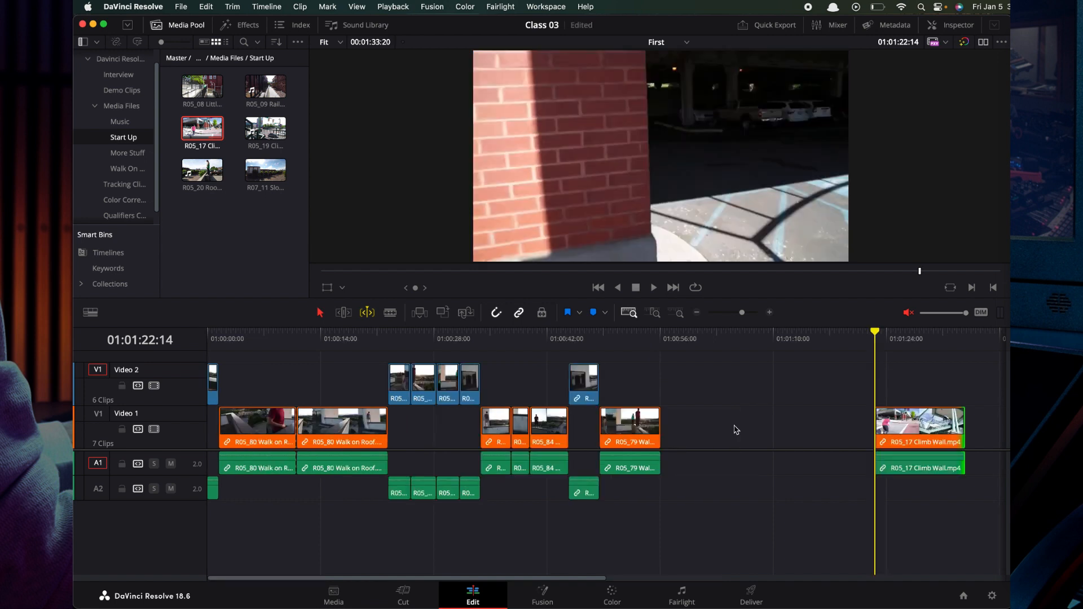
key(comma)
key(comma)
key(comma)
key(comma)
key(comma)
key(comma)
key(comma)
key(comma)
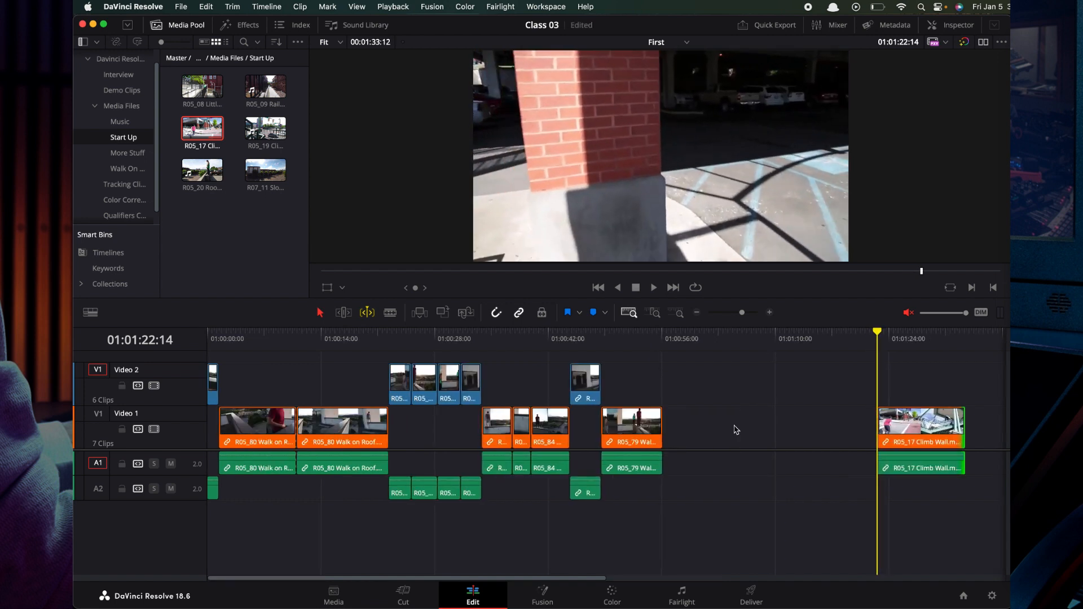
Dynamically trim the end of the R05_17 Climb Wall clip back to 01:01:30:04, and trim it frame by frame to 01:01:29:23.
key(j)
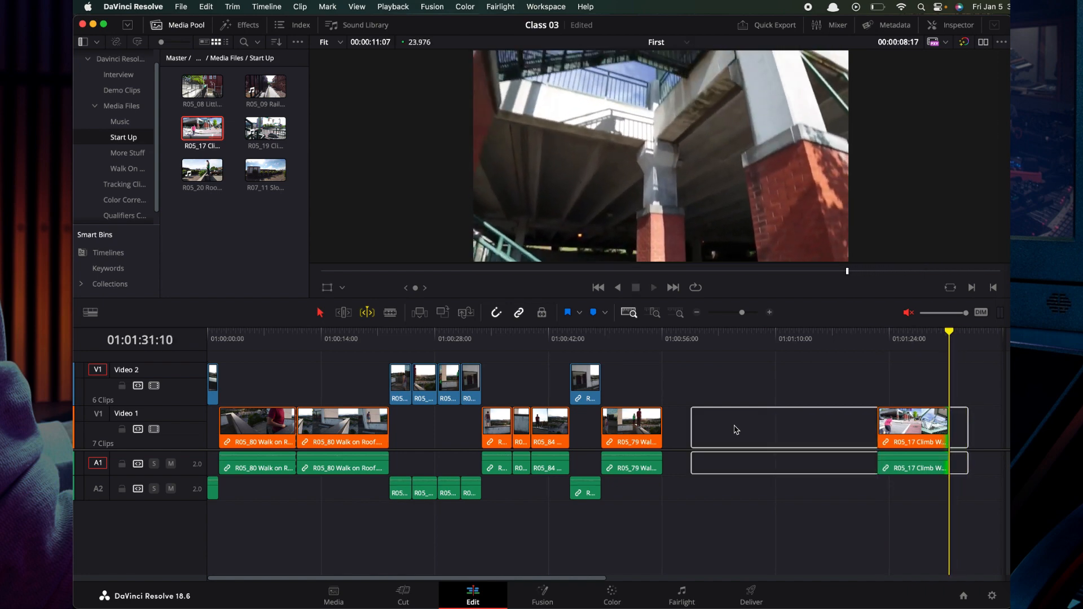
key(k)
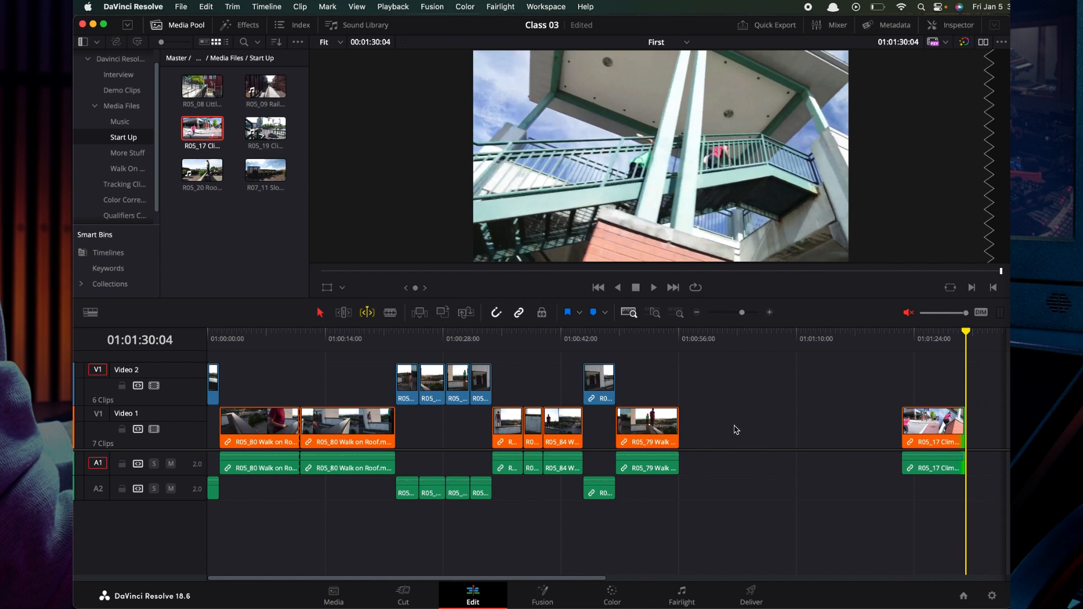
scroll(805, 501, right, 5)
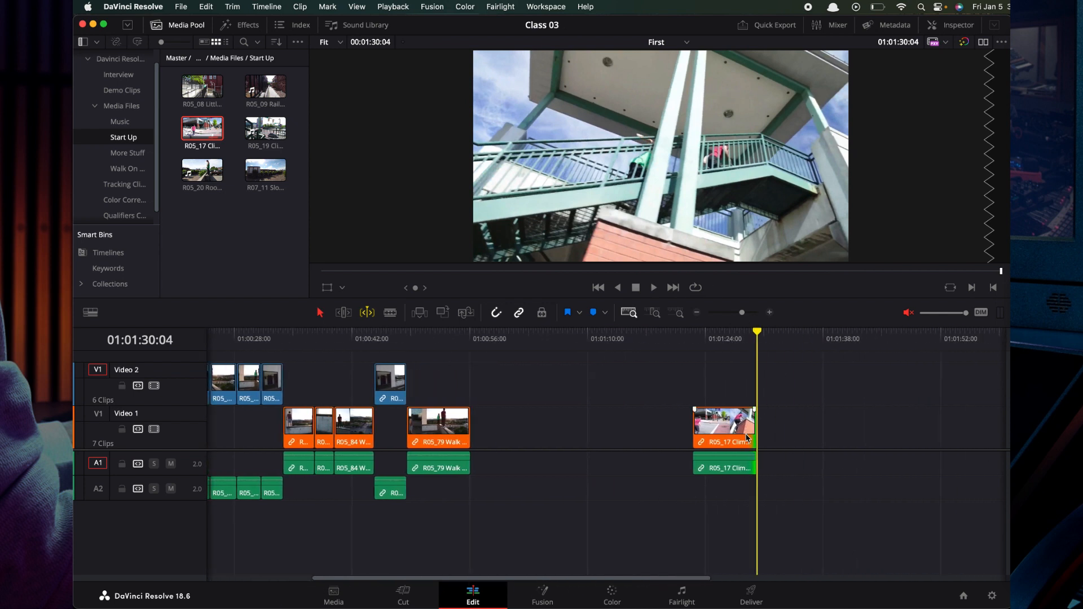
scroll(748, 435, left, 5)
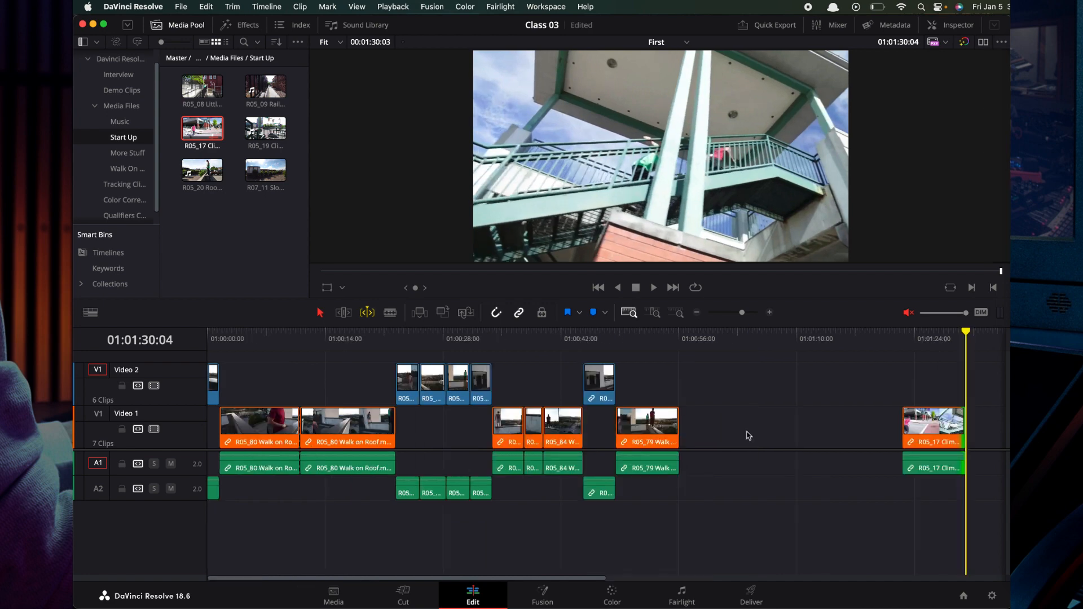
key(comma)
key(comma)
key(comma)
key(comma)
key(comma)
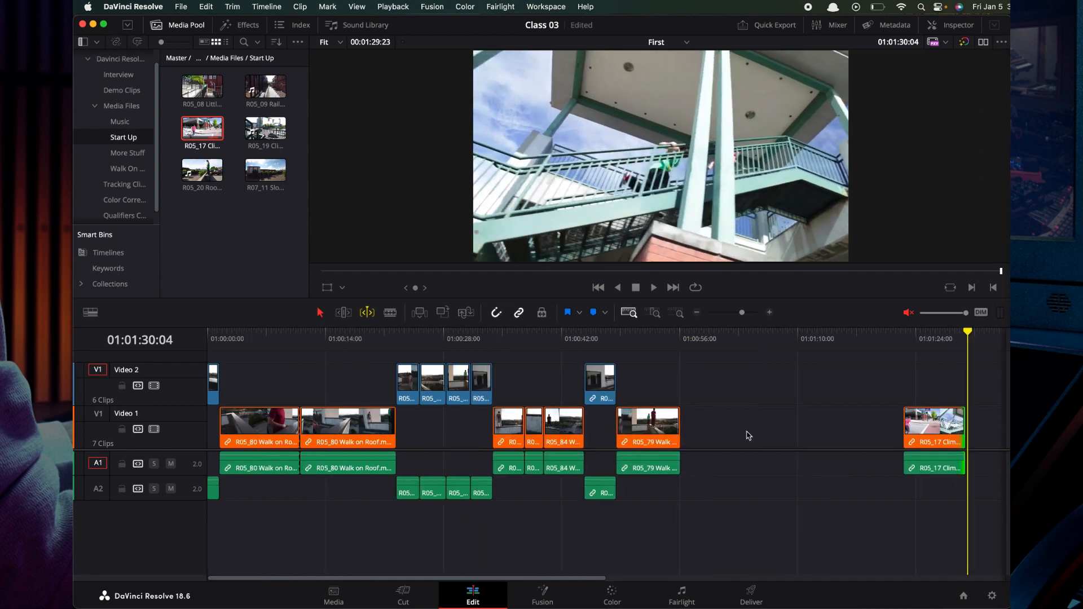
Trim the end of the R05_17 Climb Wall clip back frame by frame to 01:01:28:23.
key(comma)
key(comma)
key(comma)
key(comma)
key(comma)
key(comma)
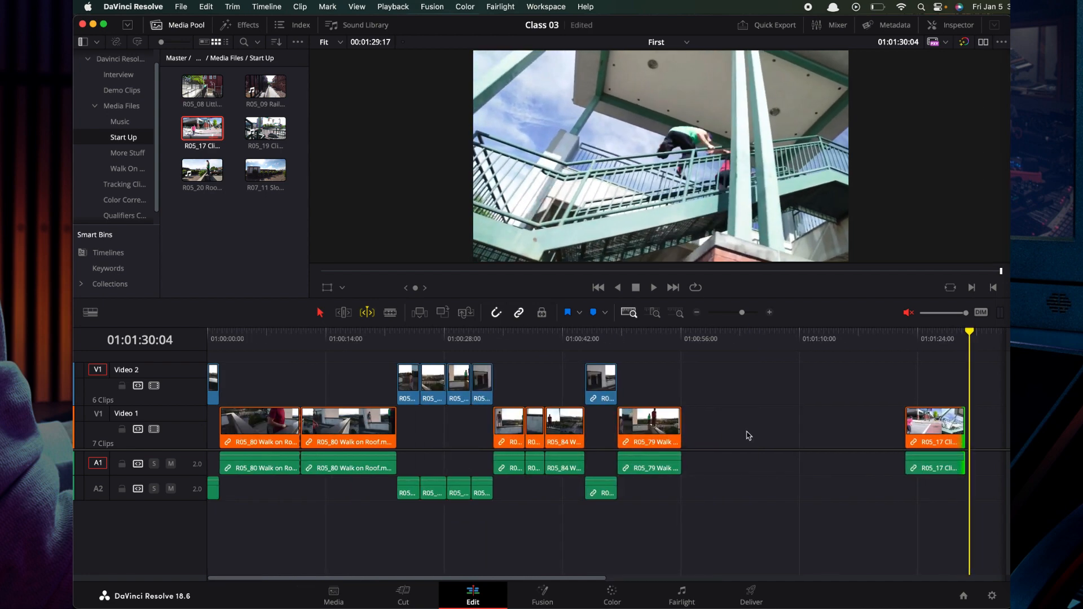
key(comma)
key(comma)
key(comma)
key(comma)
key(comma)
key(comma)
key(comma)
key(comma)
key(comma)
key(comma)
key(comma)
key(comma)
key(comma)
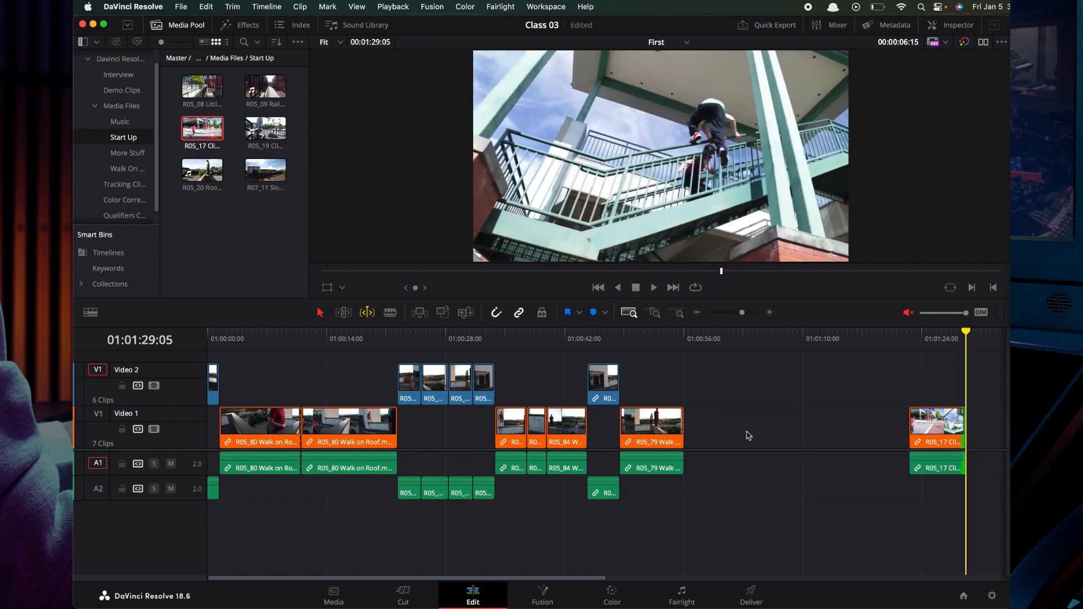
key(comma)
key(comma)
key(comma)
key(comma)
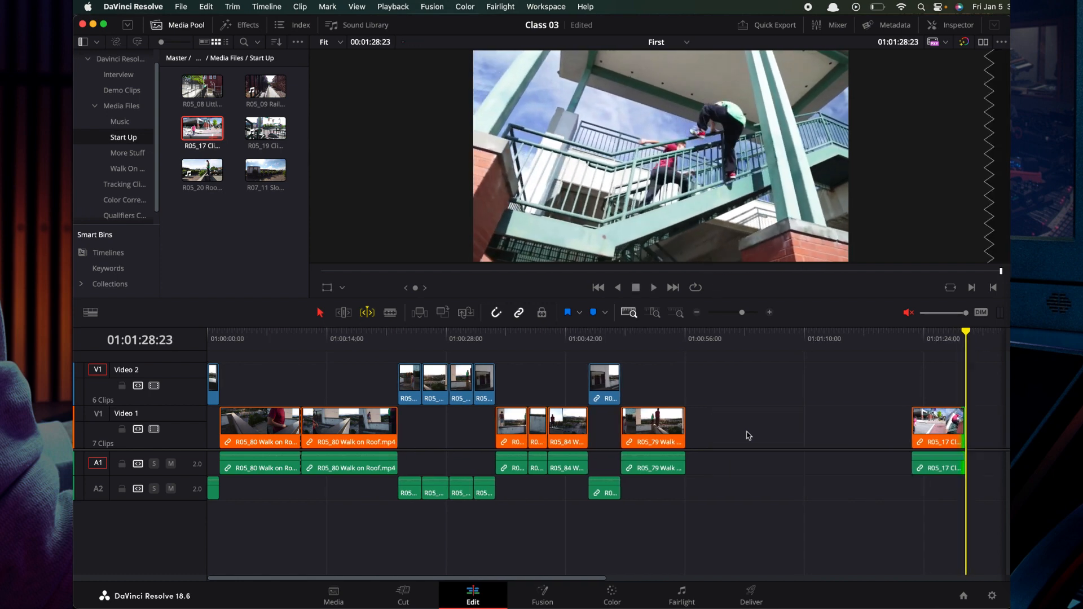
Move the trimmed R05_17 Climb Wall clip earlier on Video 1 so it directly follows the last R05_79 Walk on Roof clip.
scroll(910, 500, right, 5)
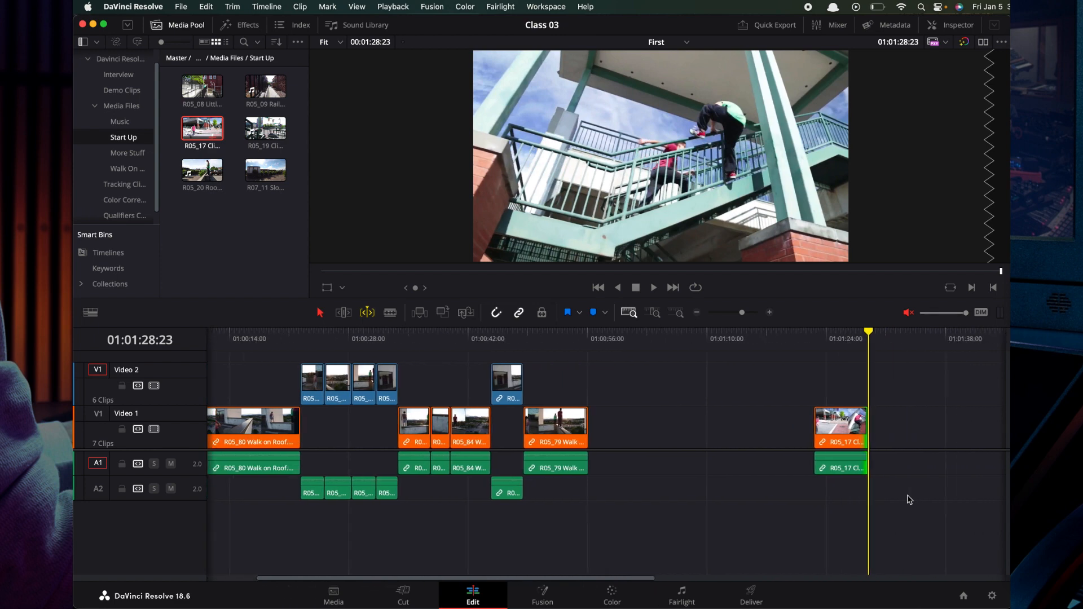
drag(805, 336, 781, 345)
drag(782, 429, 550, 434)
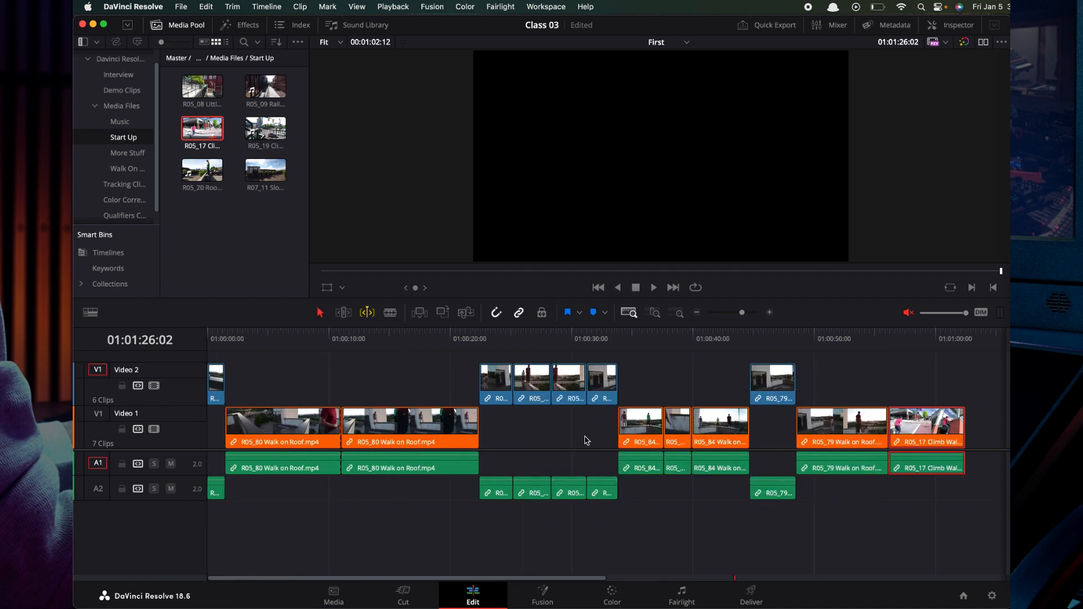
Place the playhead at the end of the R05_17 Climb Wall clip, at 01:01:02:12, with empty timeline space in view after it.
scroll(807, 406, right, 5)
drag(754, 339, 775, 339)
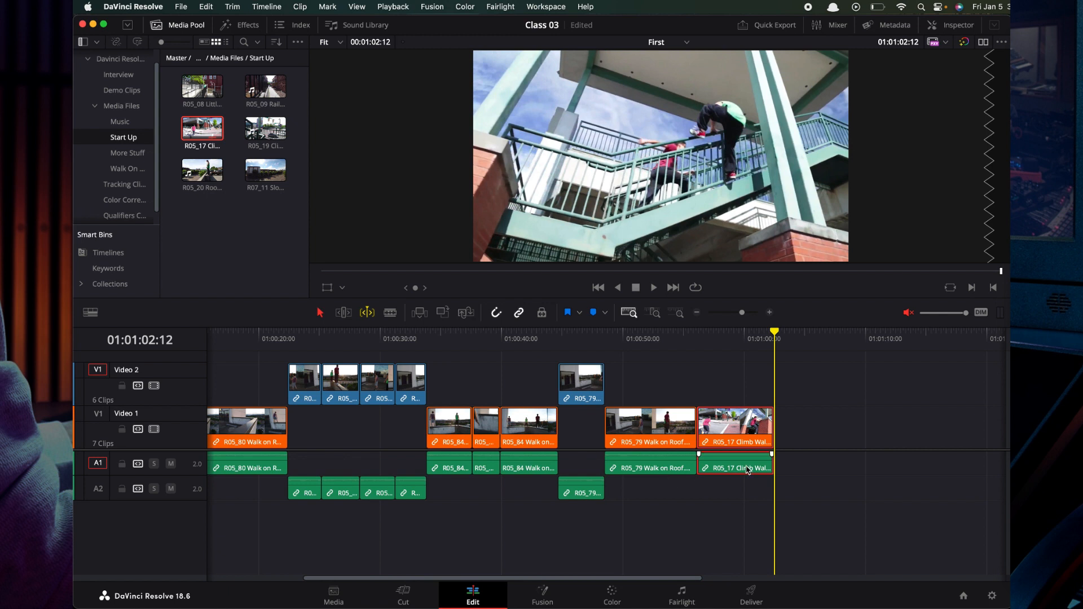
scroll(719, 511, right, 3)
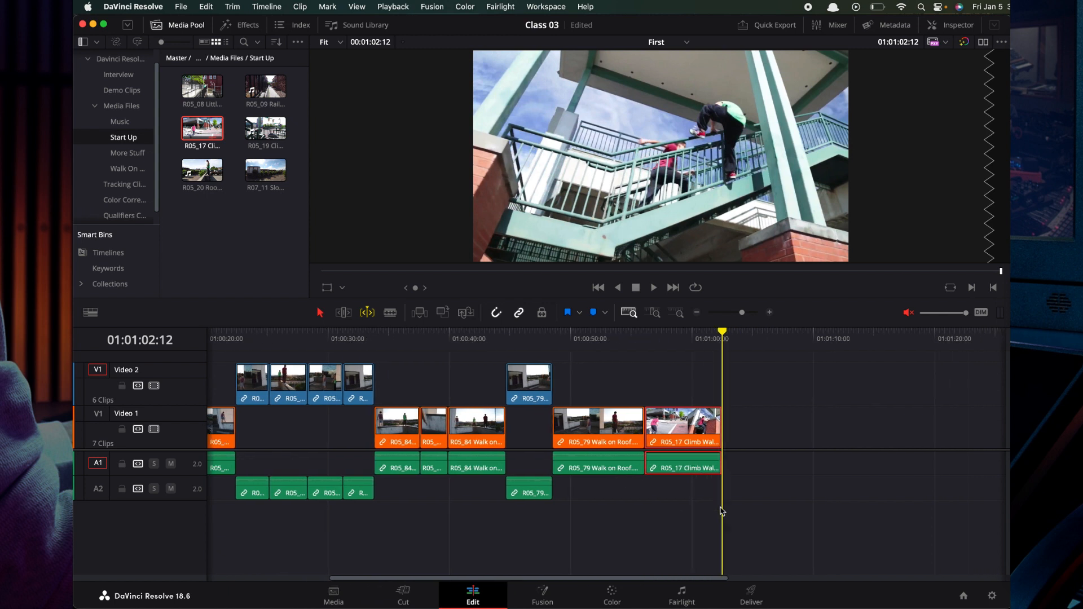
scroll(723, 511, right, 2)
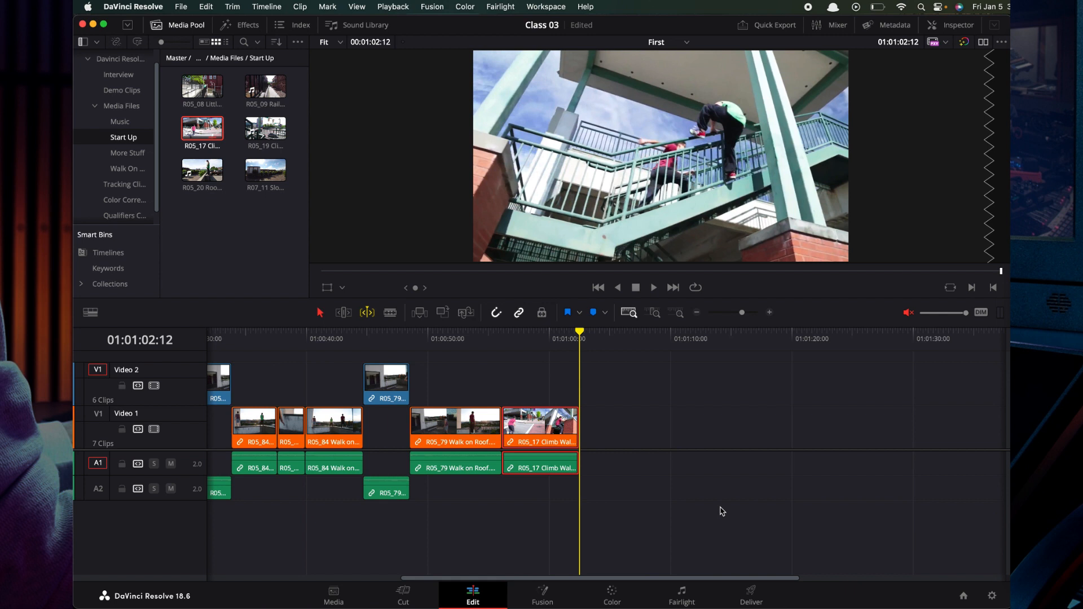